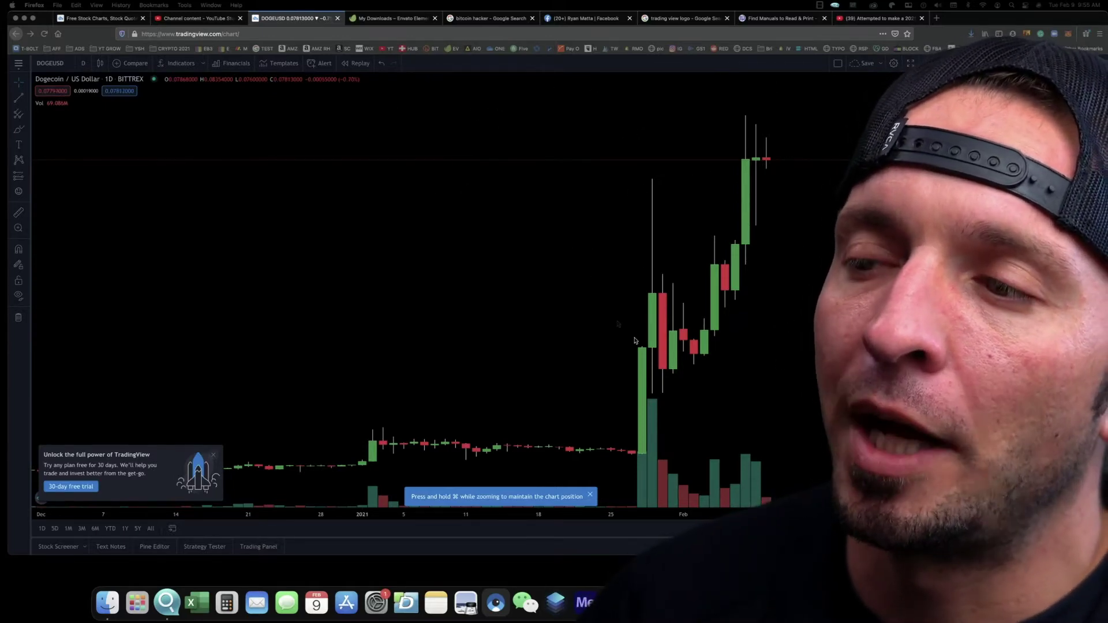
# Open a new chart from the home page and turn on the Dark color theme.
pyautogui.click(14, 33)
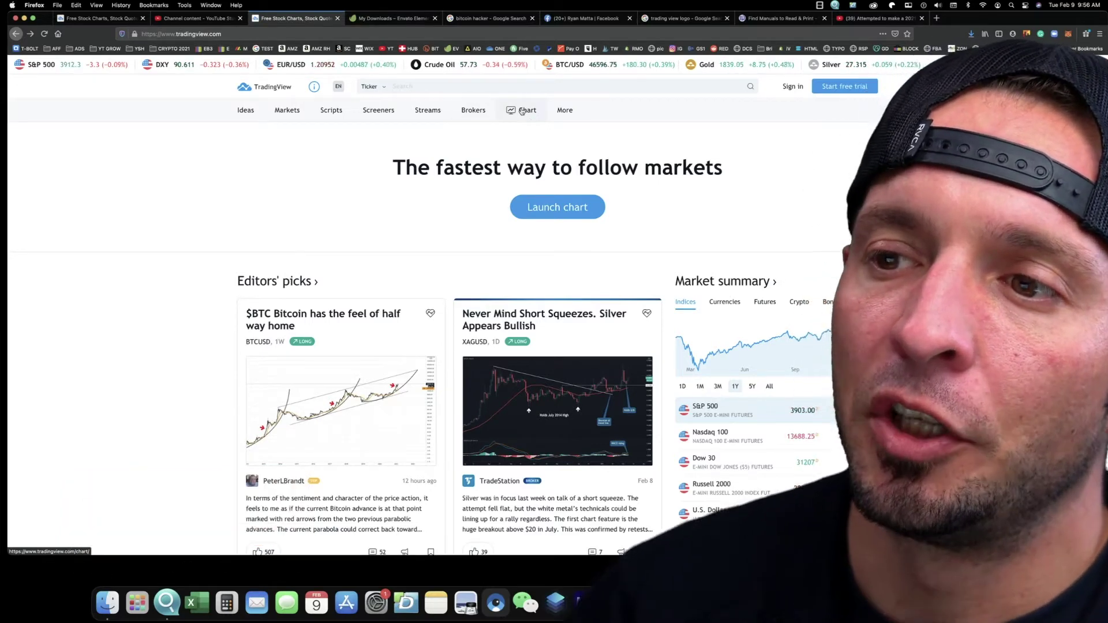
pyautogui.click(522, 109)
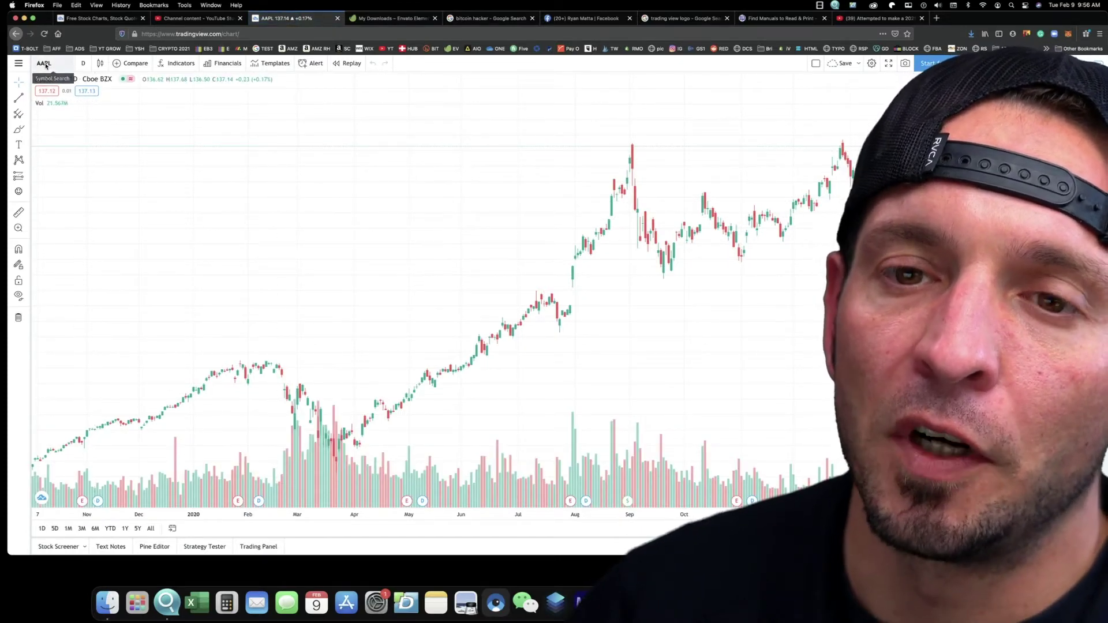
pyautogui.click(19, 65)
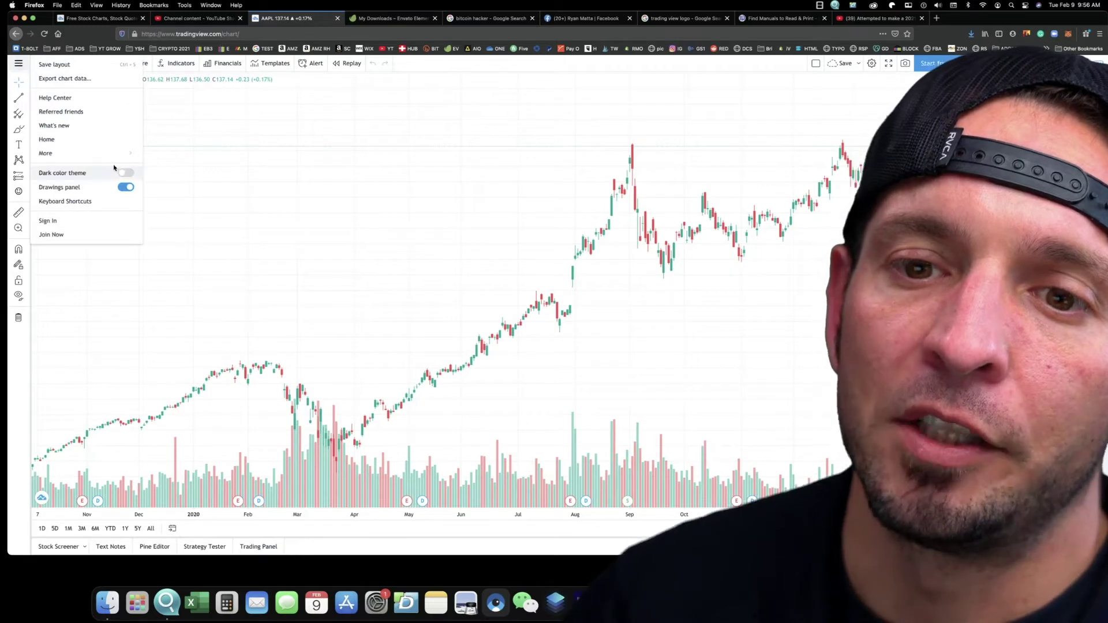
pyautogui.click(124, 173)
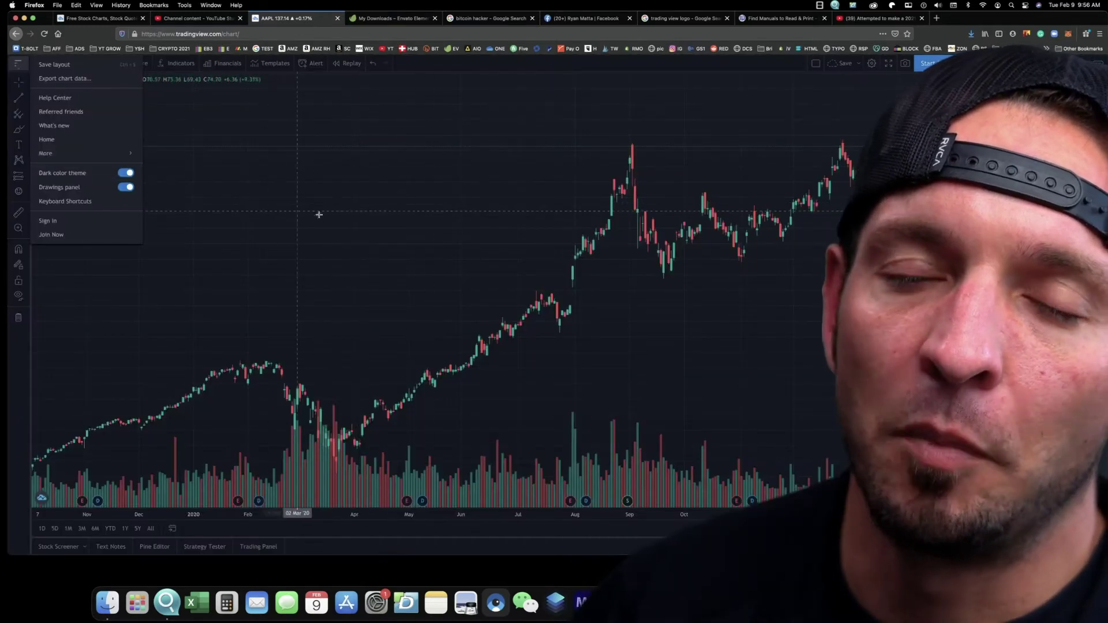
pyautogui.click(196, 122)
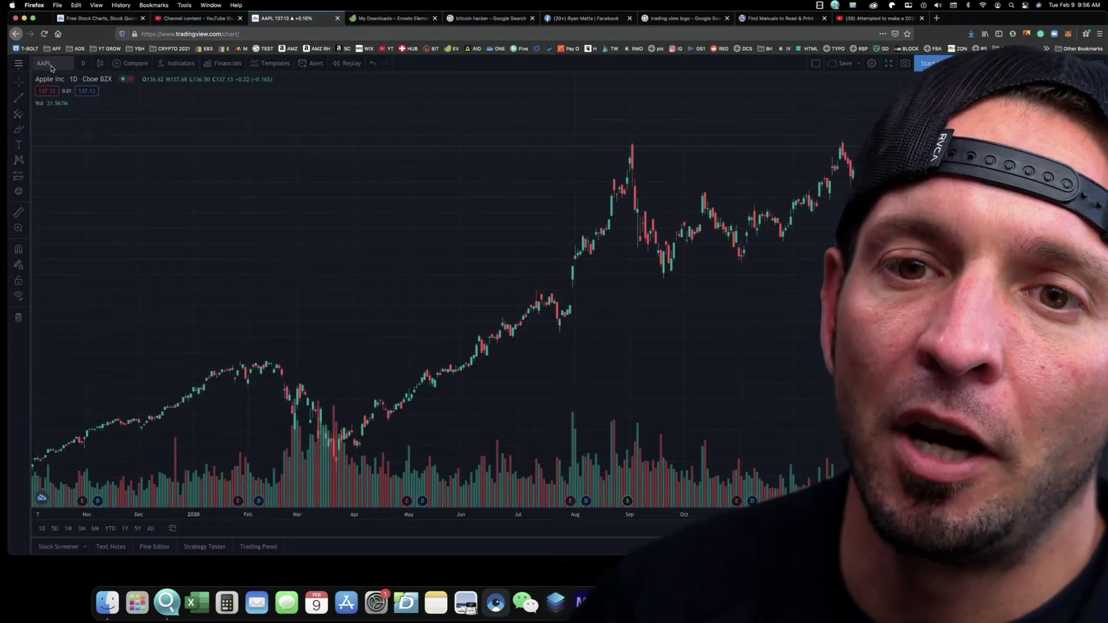
# Load DOGEUSD from BITTREX by searching 'DO' under the Crypto filter.
pyautogui.click(51, 66)
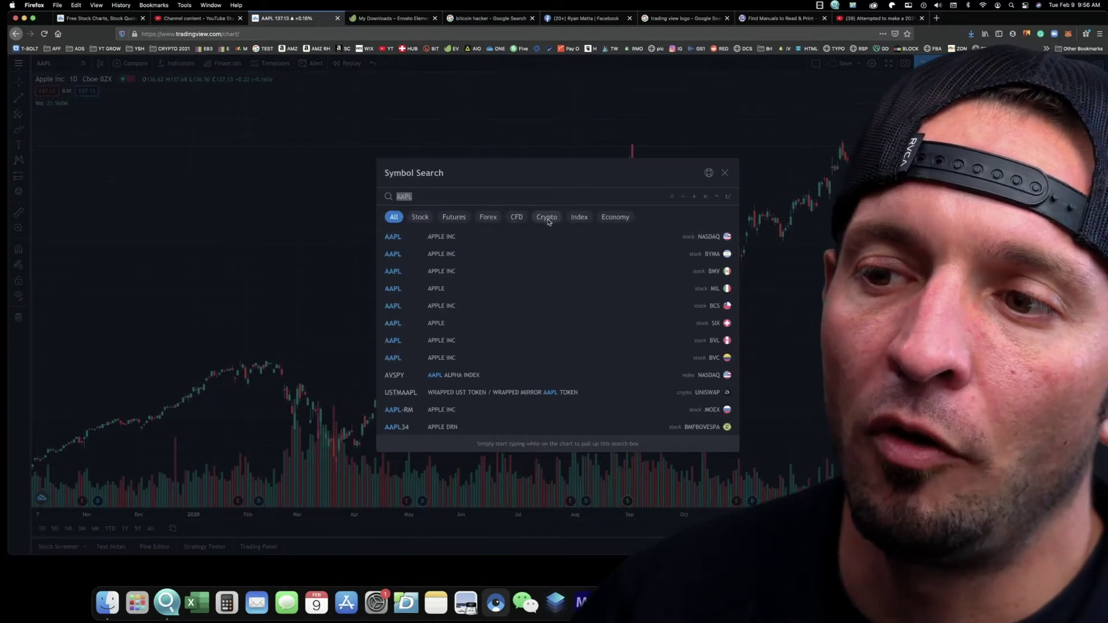
pyautogui.click(547, 220)
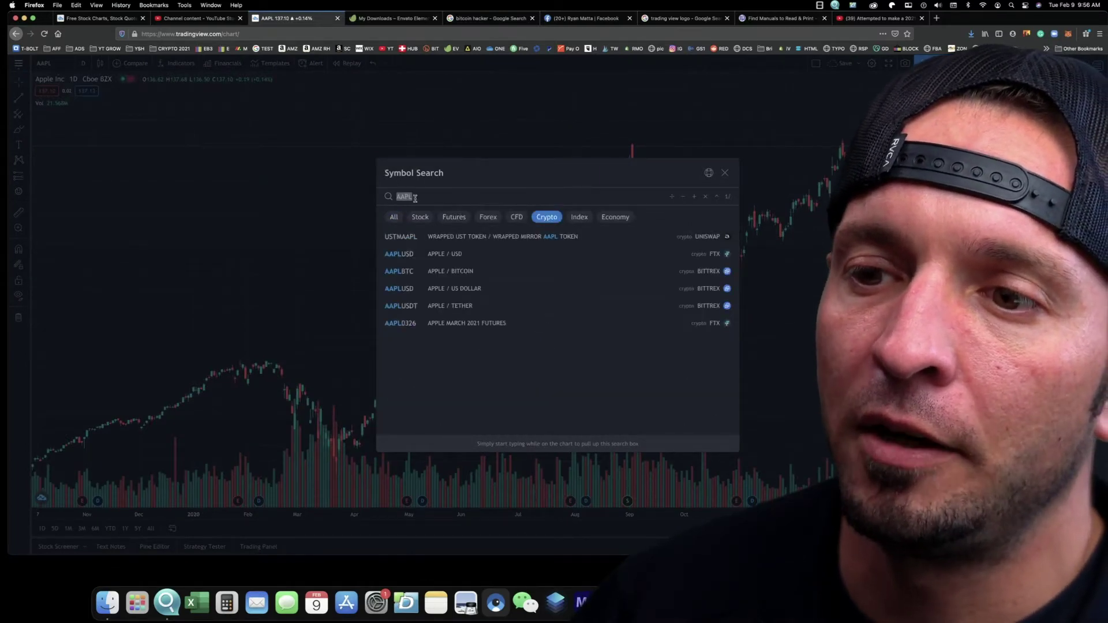
pyautogui.write('DOG')
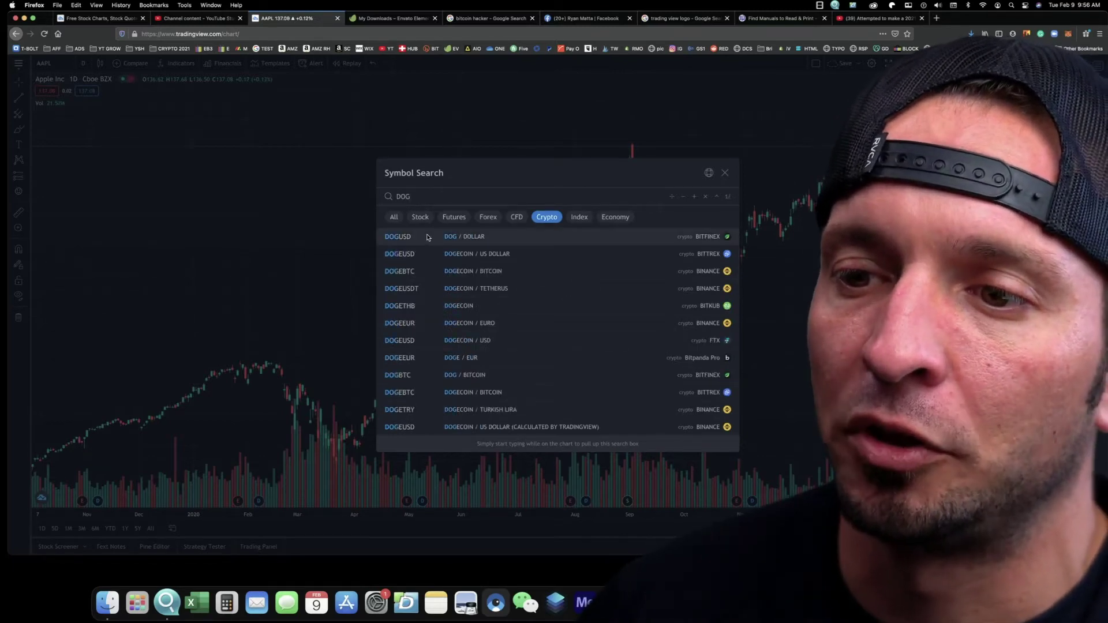
pyautogui.click(431, 254)
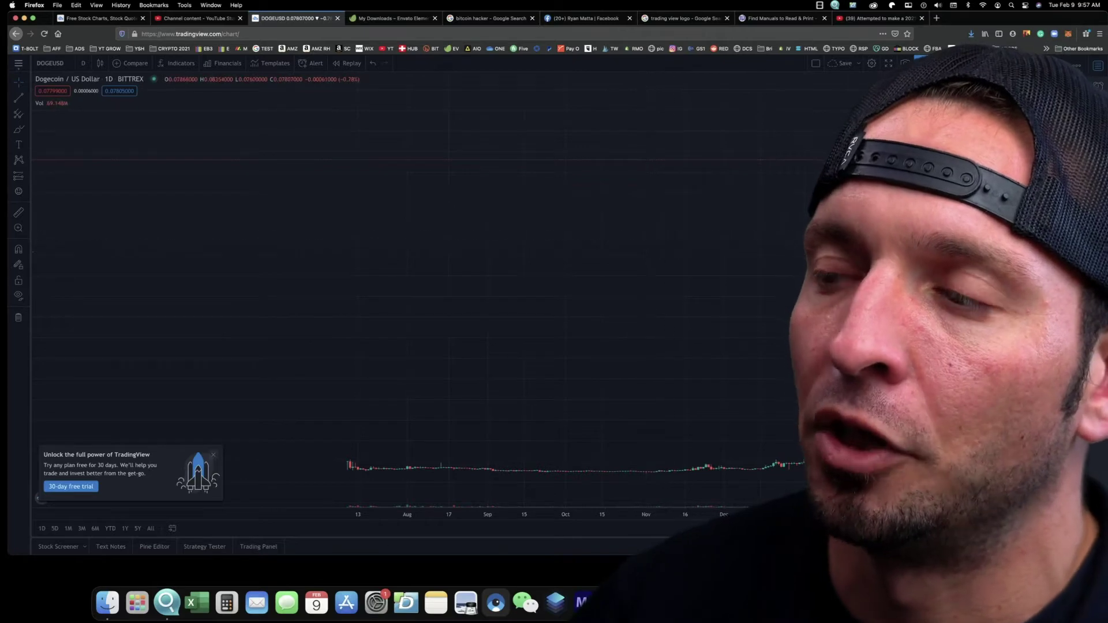
# In Chart settings, make rising candle bodies and borders green.
pyautogui.rightClick(590, 214)
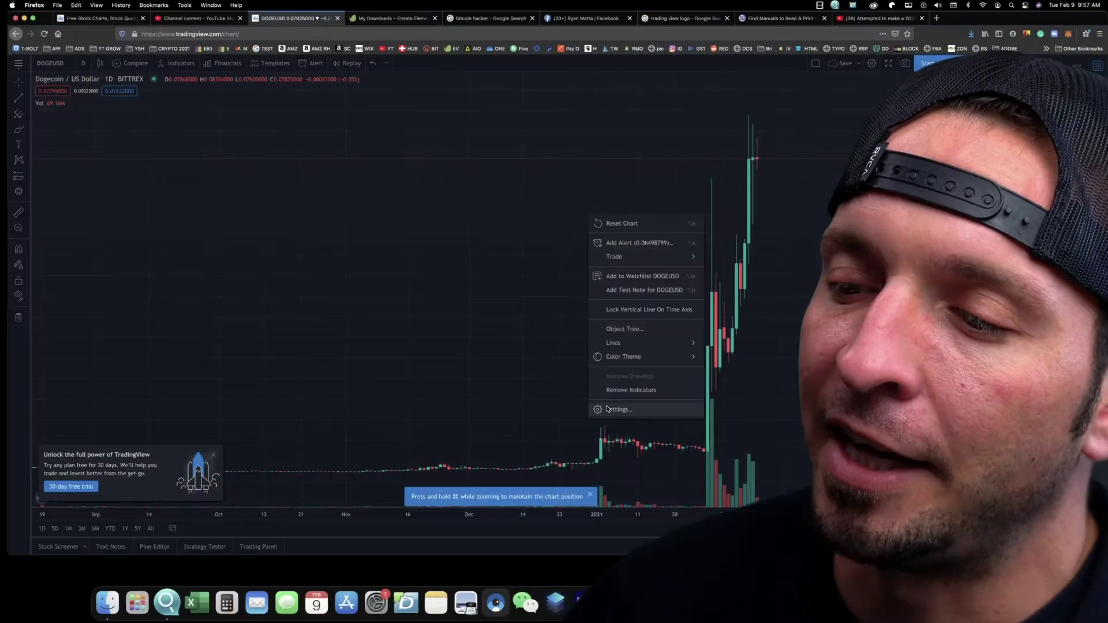
pyautogui.click(871, 64)
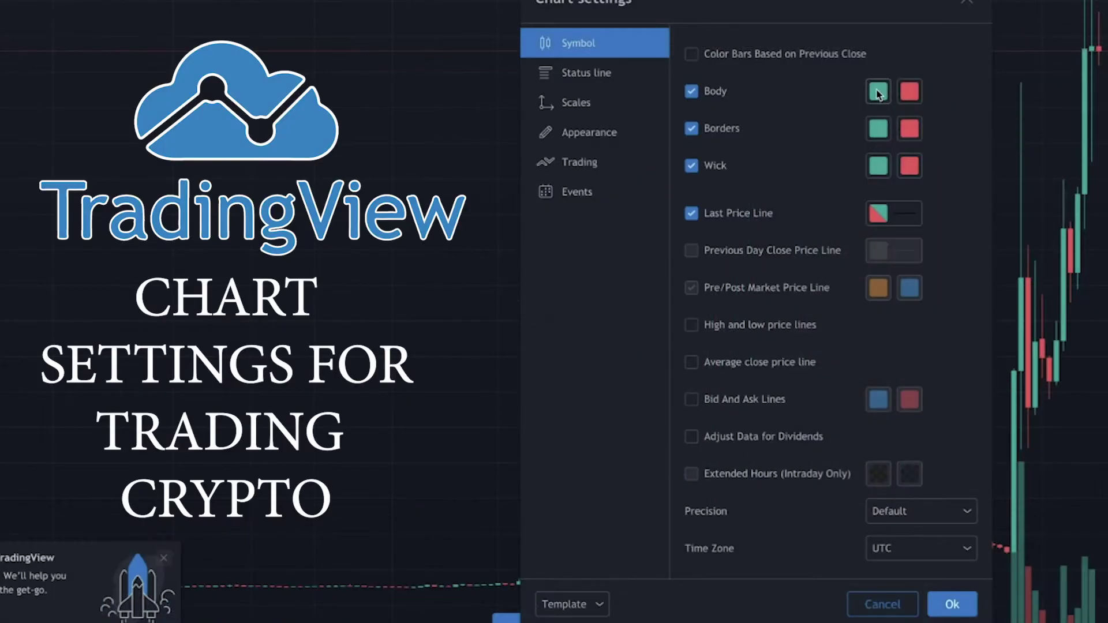
pyautogui.click(628, 185)
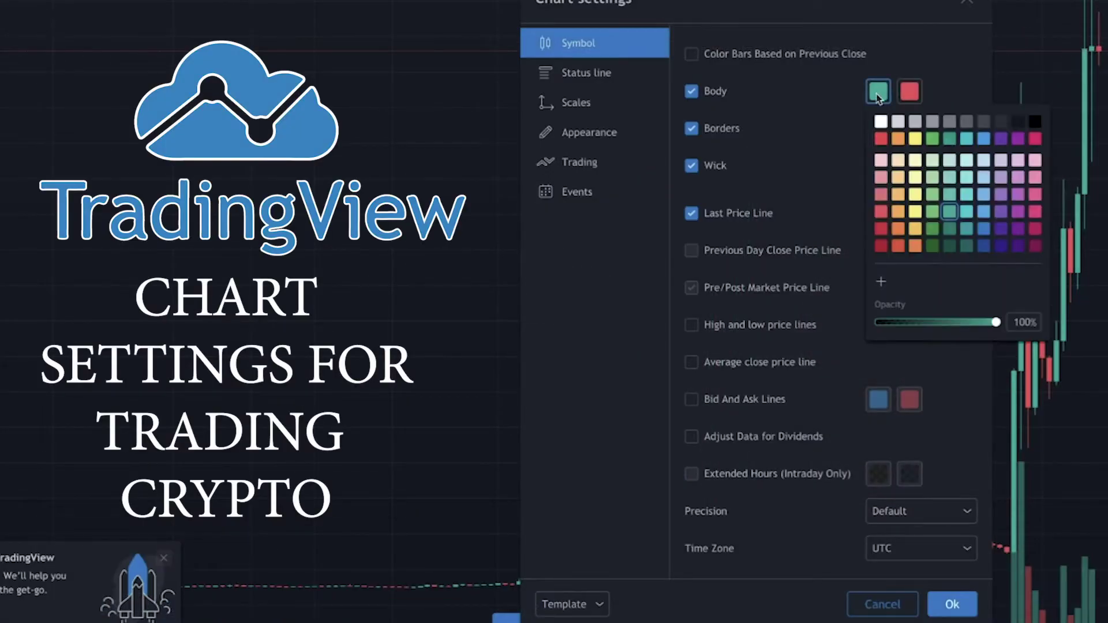
pyautogui.click(933, 139)
pyautogui.click(884, 129)
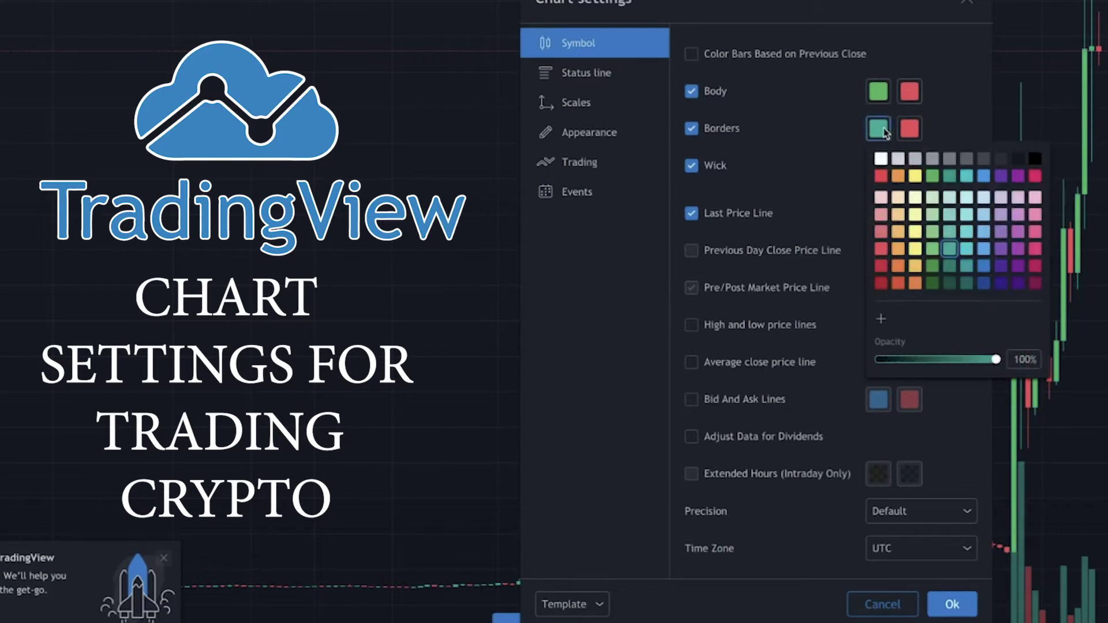
pyautogui.click(933, 177)
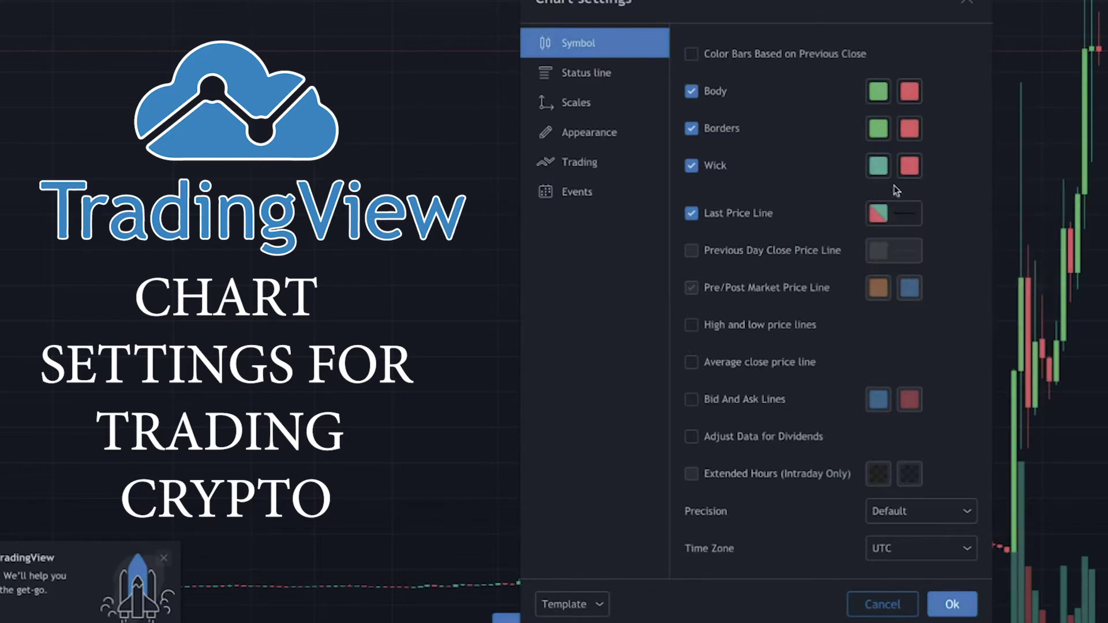
# Set falling candle bodies to darker red and both rising and falling wicks to white.
pyautogui.click(883, 170)
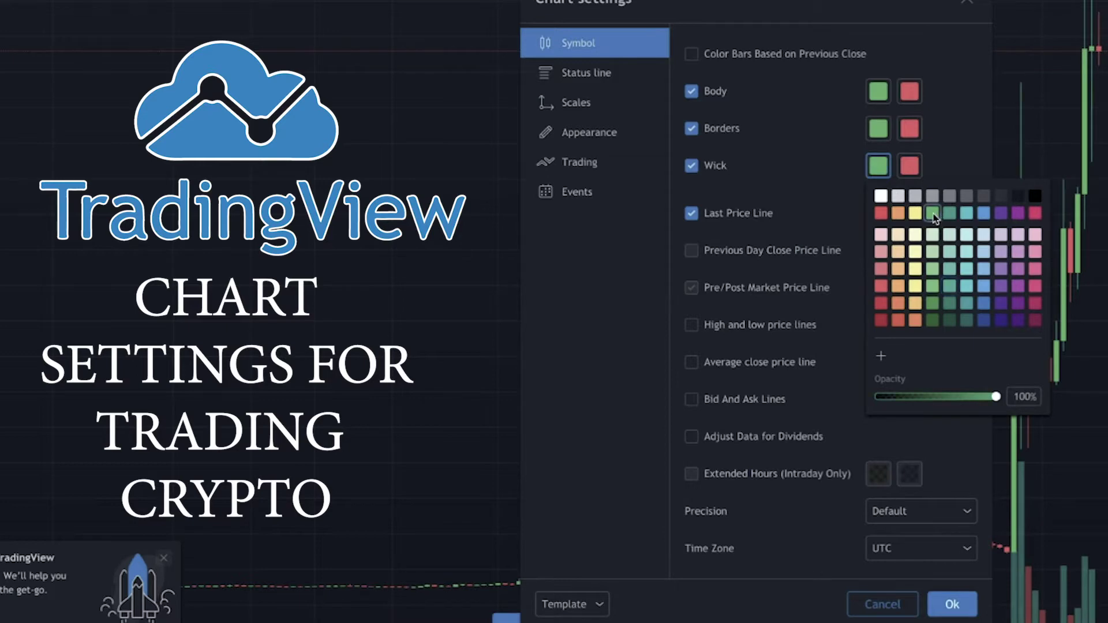
pyautogui.click(910, 91)
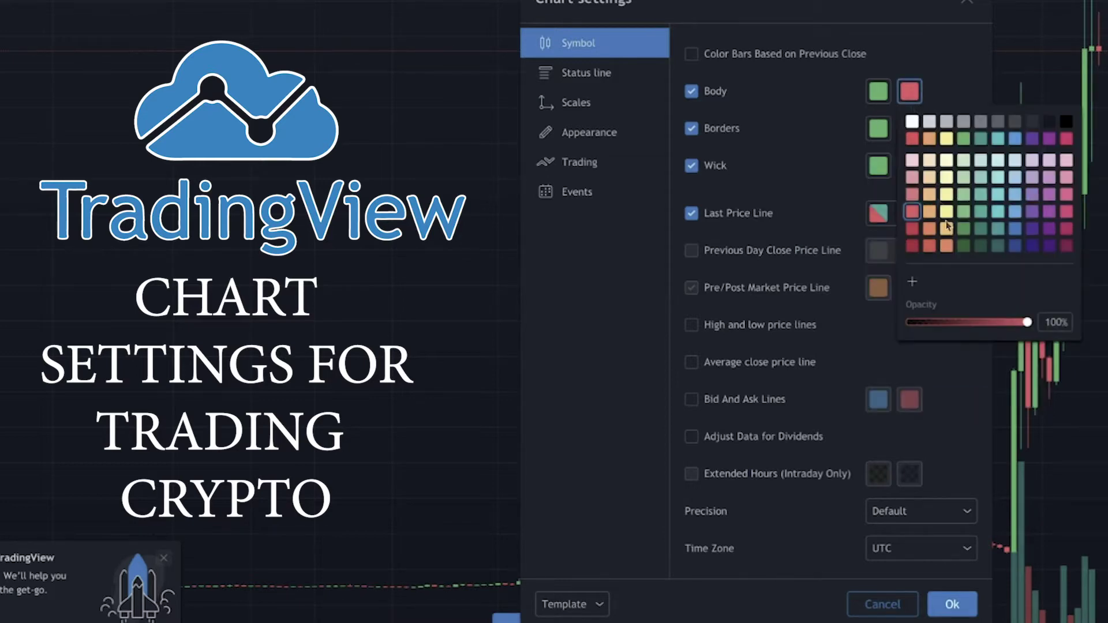
pyautogui.click(911, 229)
pyautogui.click(947, 105)
pyautogui.click(910, 166)
pyautogui.click(883, 170)
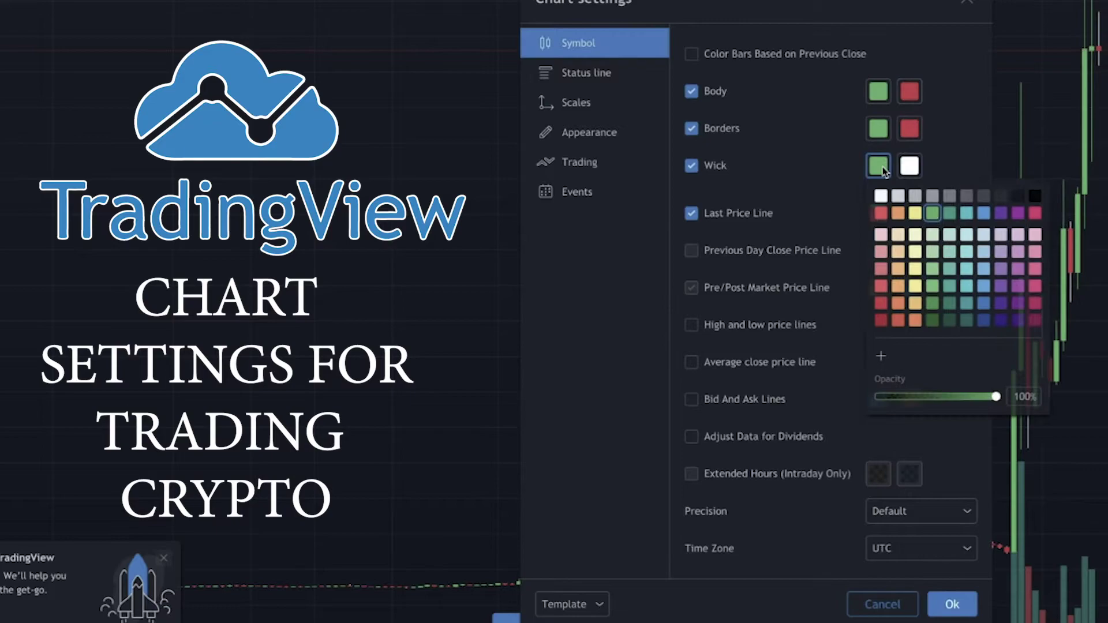
pyautogui.click(880, 197)
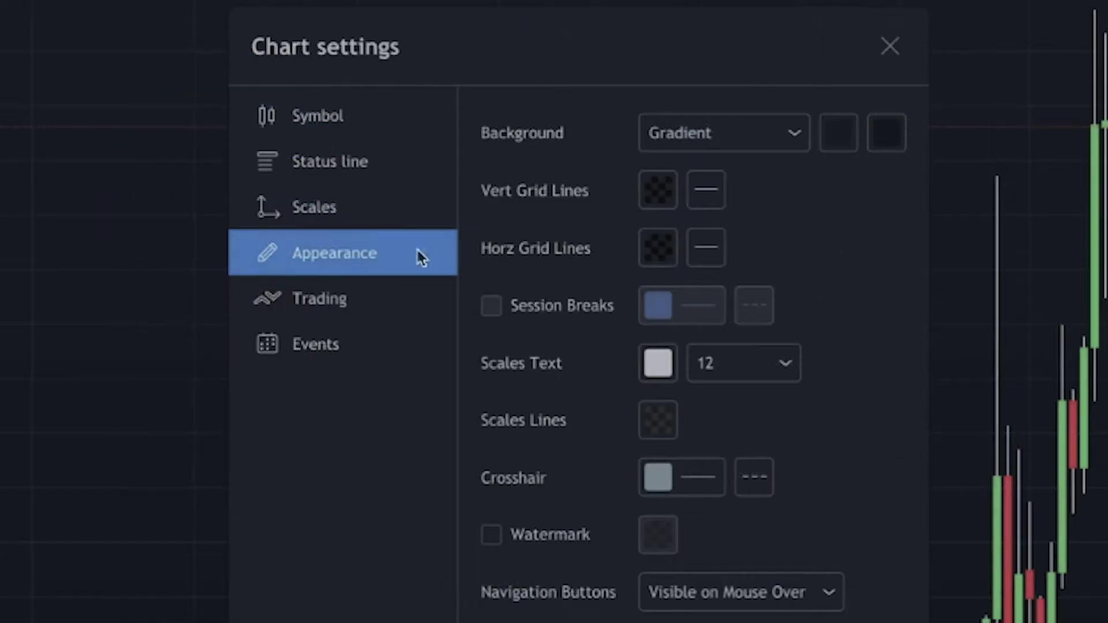
# Set the chart background to a solid black fill.
pyautogui.click(792, 137)
pyautogui.click(728, 180)
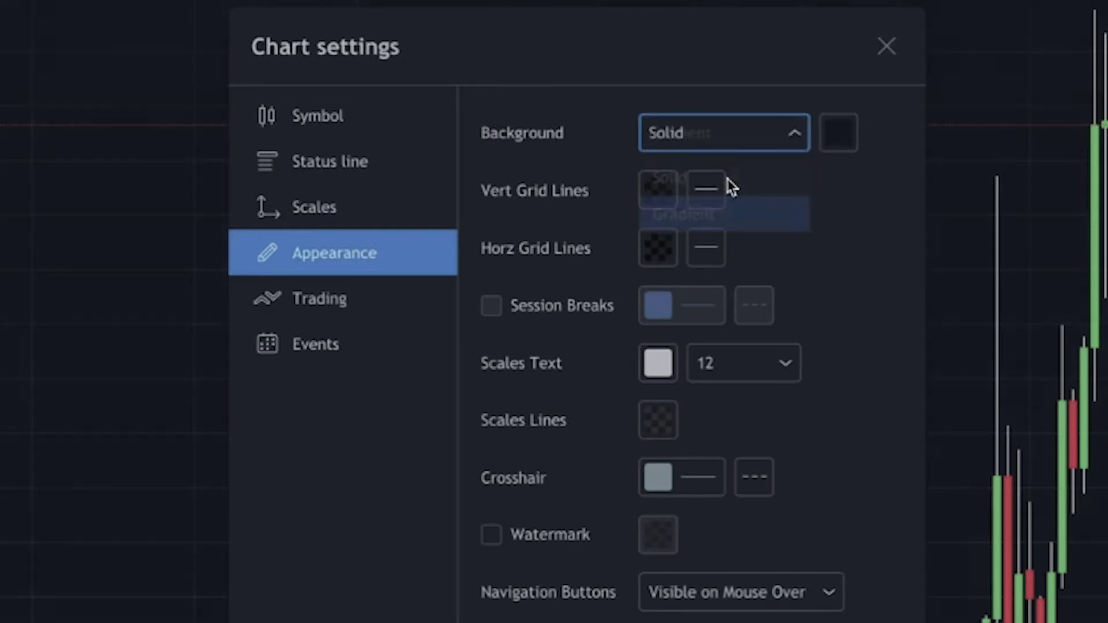
pyautogui.click(839, 133)
pyautogui.click(1079, 179)
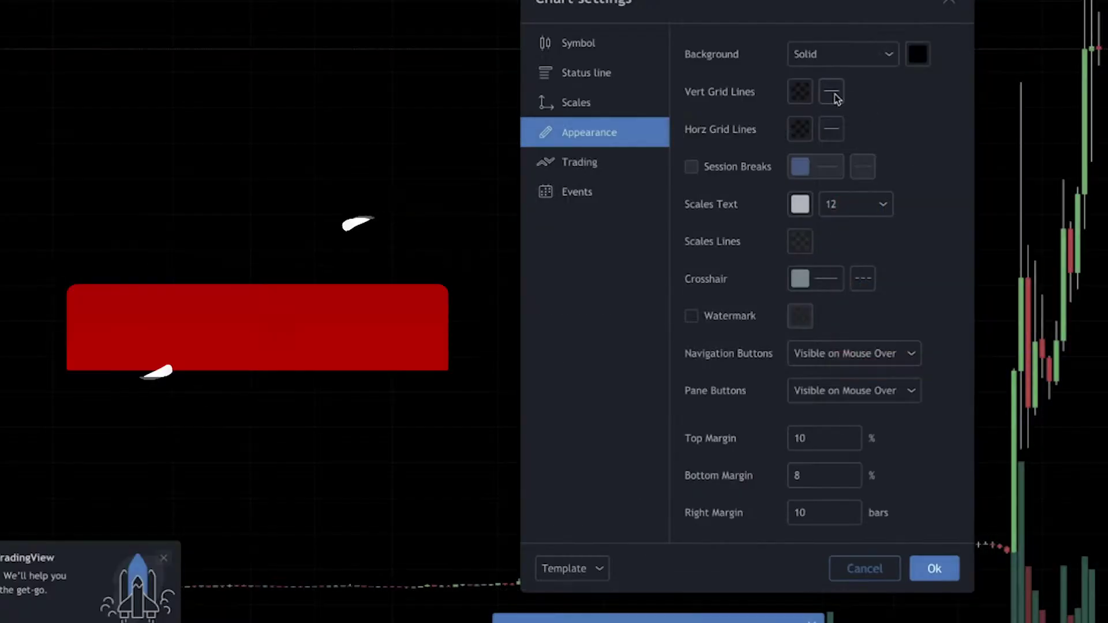
# Make the vertical and horizontal grid lines invisible and apply the settings.
pyautogui.click(658, 190)
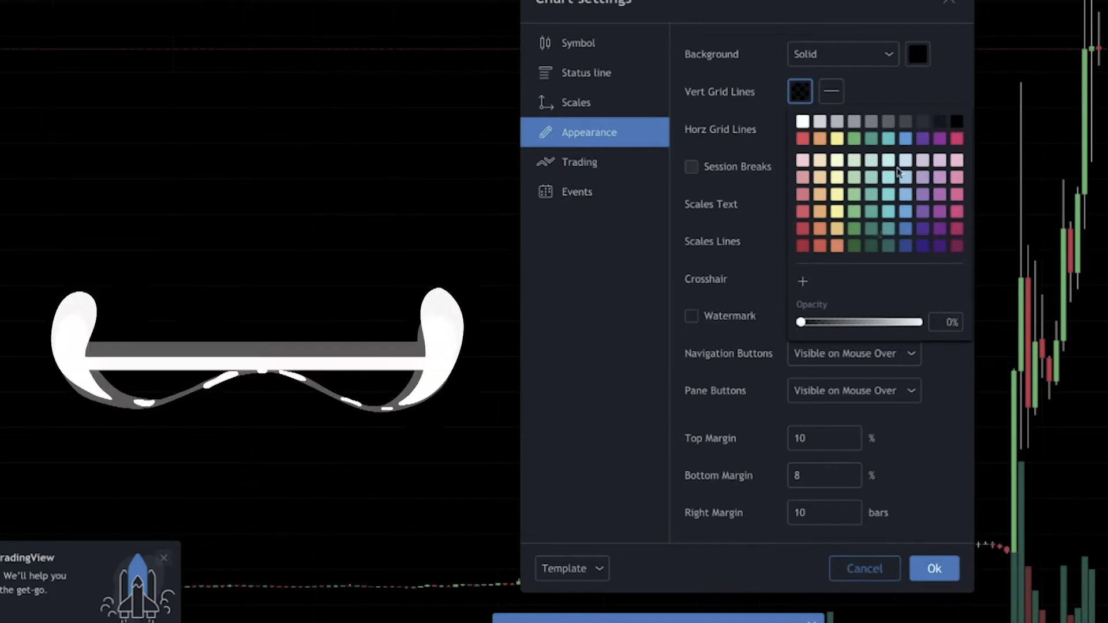
pyautogui.click(954, 87)
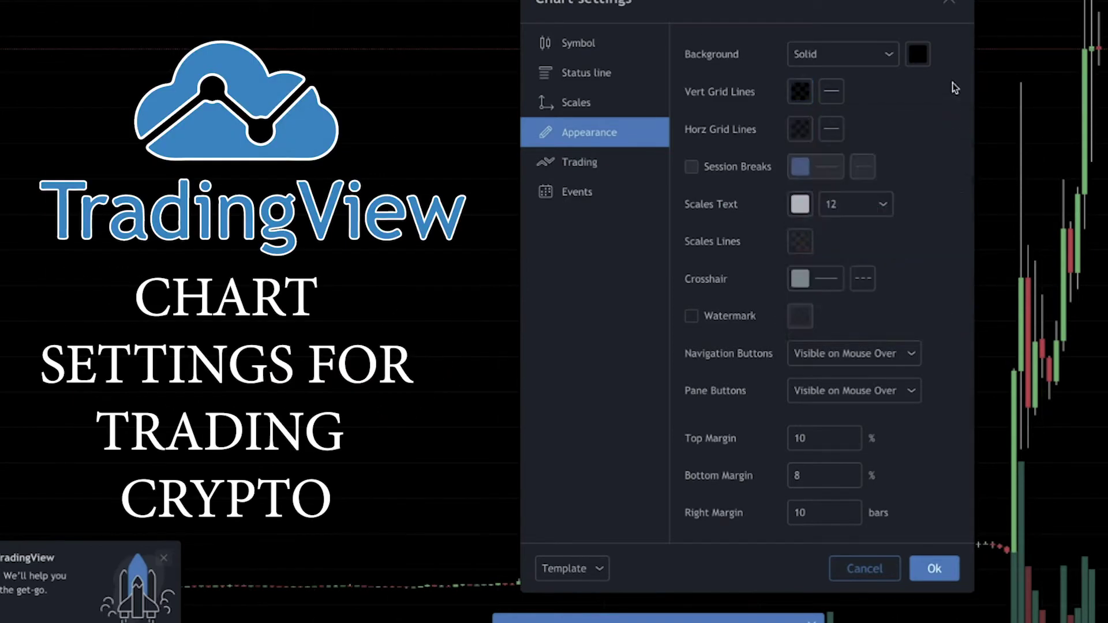
pyautogui.click(801, 130)
pyautogui.click(956, 162)
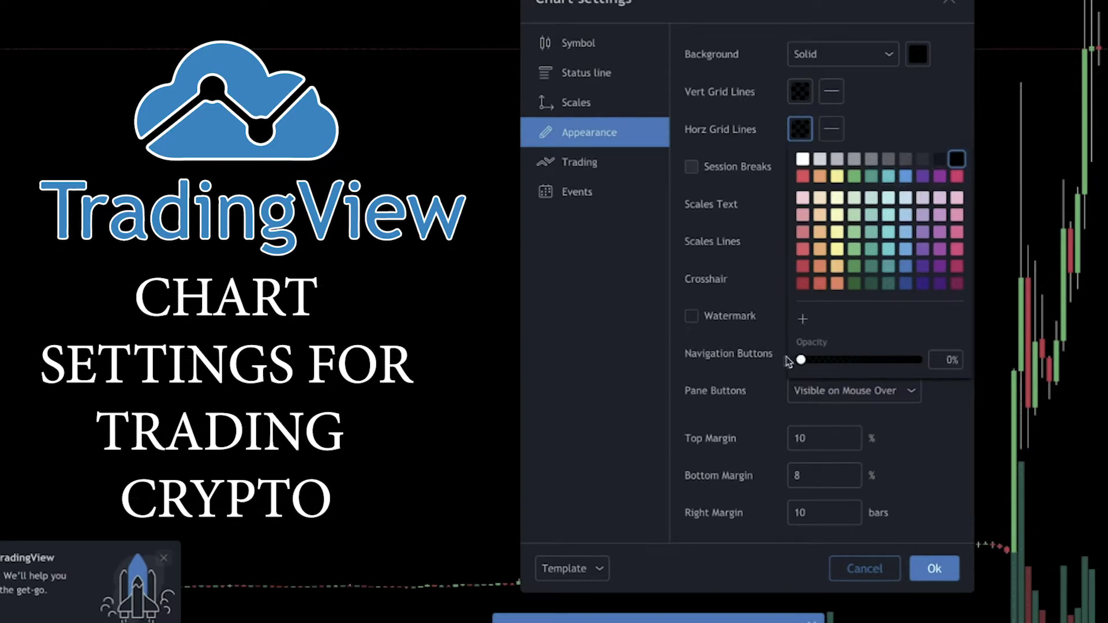
pyautogui.click(930, 85)
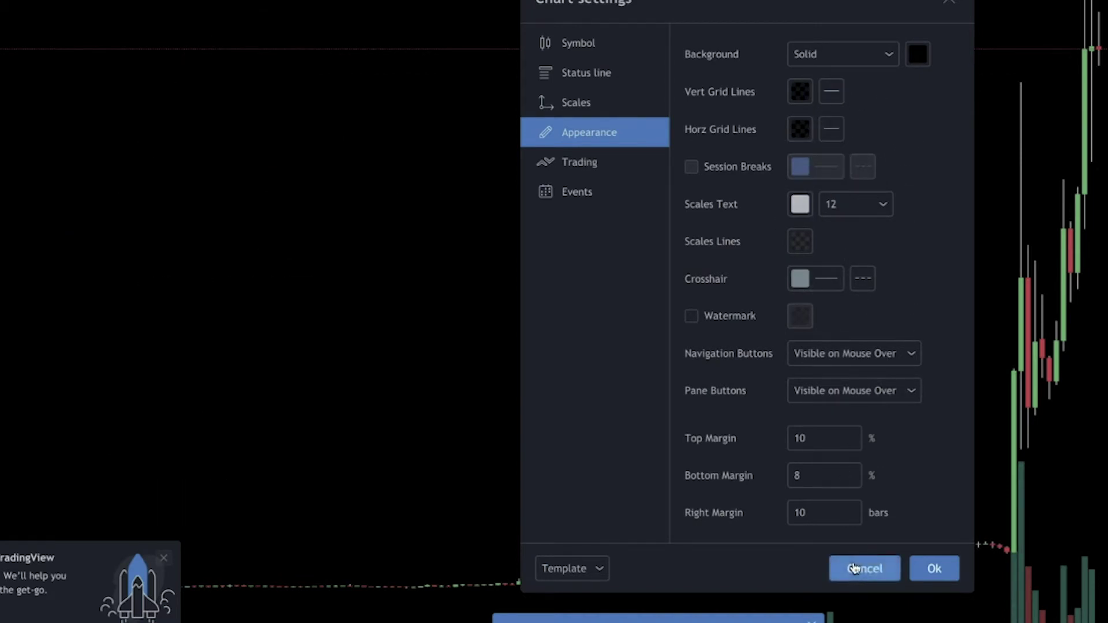
pyautogui.click(935, 570)
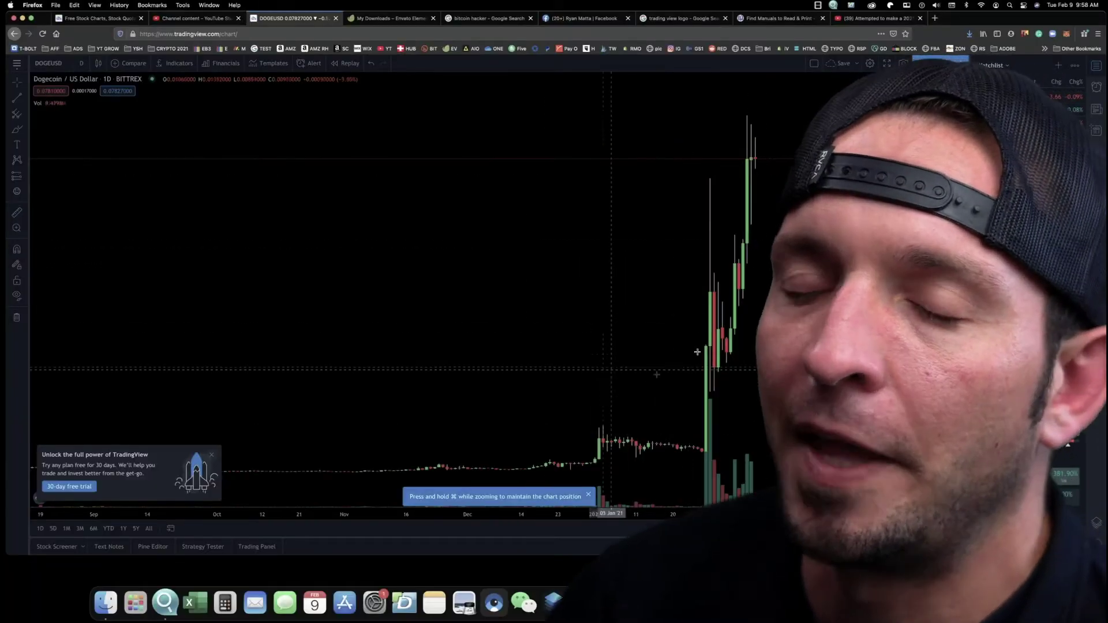
# Add the Smoothed Moving Average (SMMA 7) and a Stochastic (14, 3, 3) pane to DOGEUSD.
pyautogui.click(175, 64)
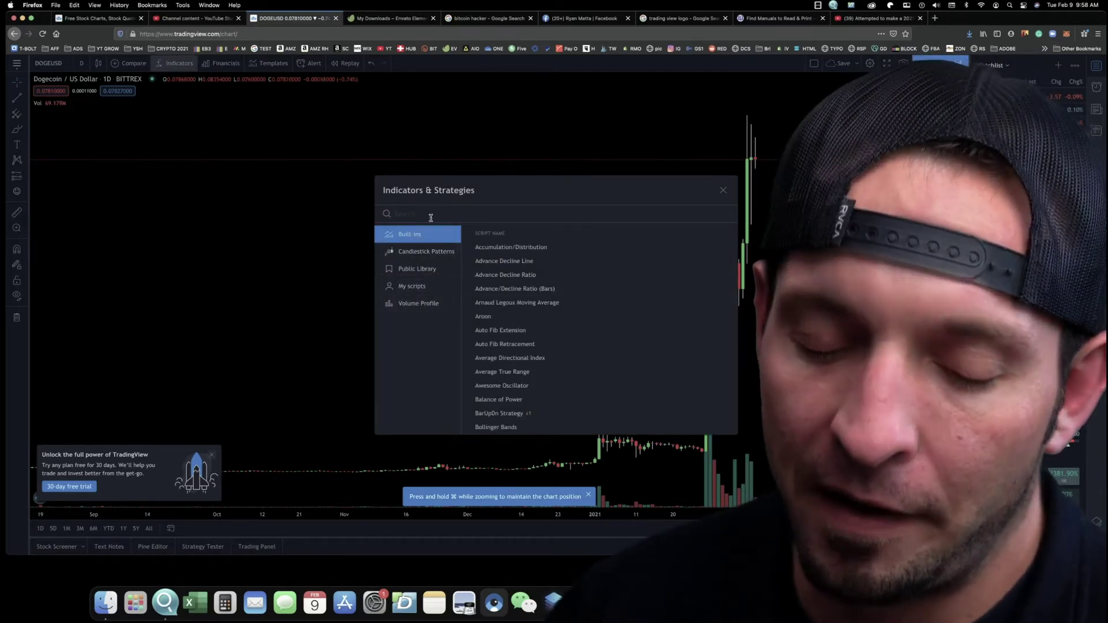
pyautogui.write('smo')
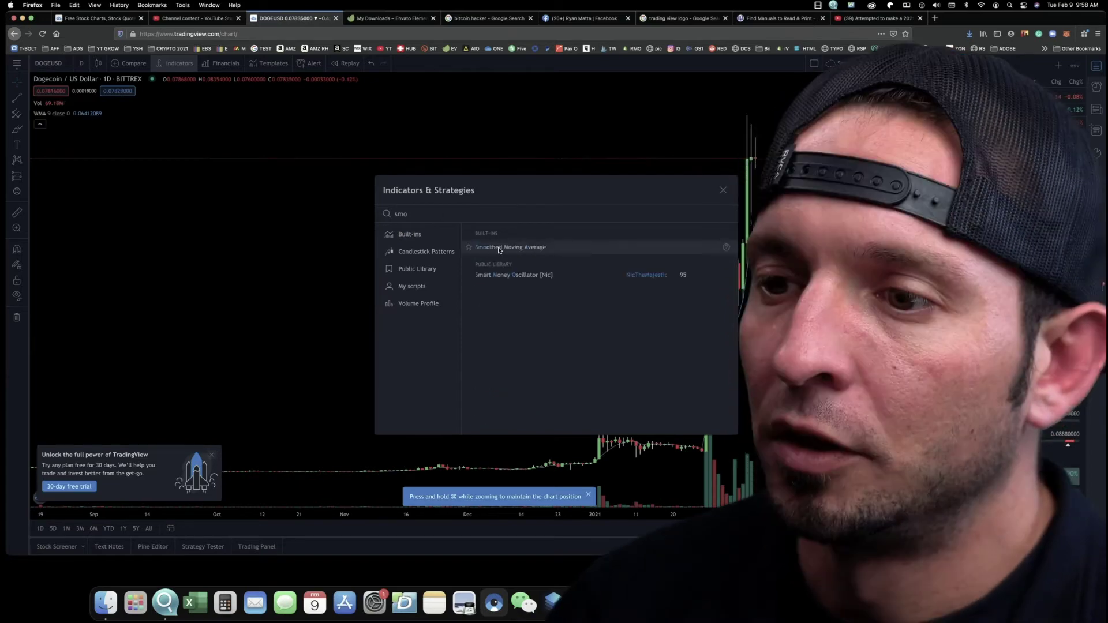
pyautogui.click(500, 248)
pyautogui.press('BackSpace')
pyautogui.press('BackSpace')
pyautogui.write('to')
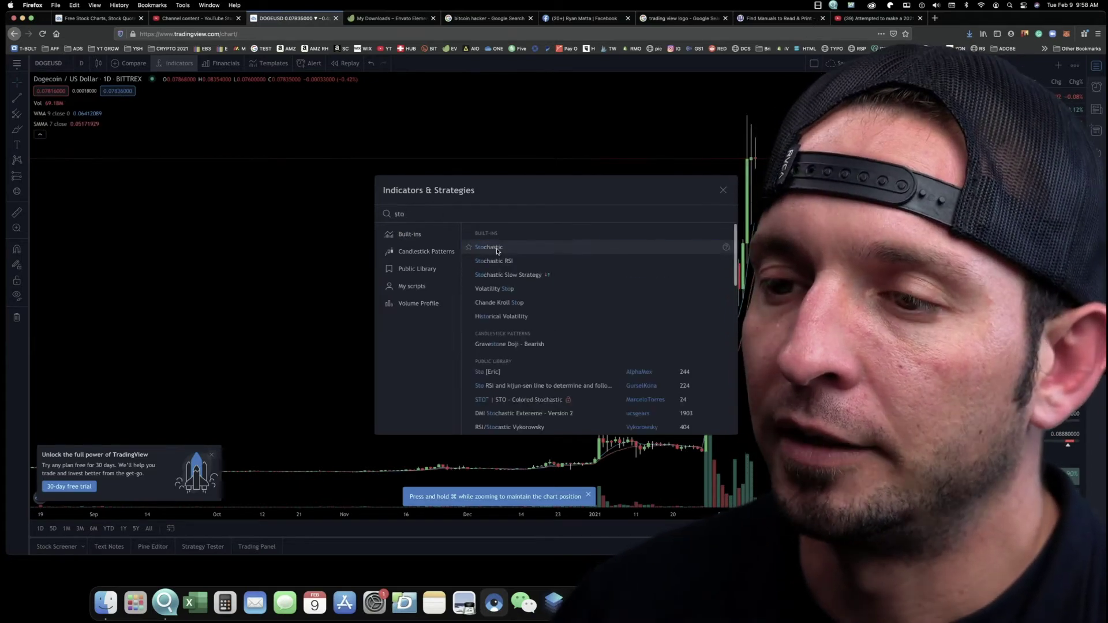
pyautogui.click(497, 248)
pyautogui.click(178, 220)
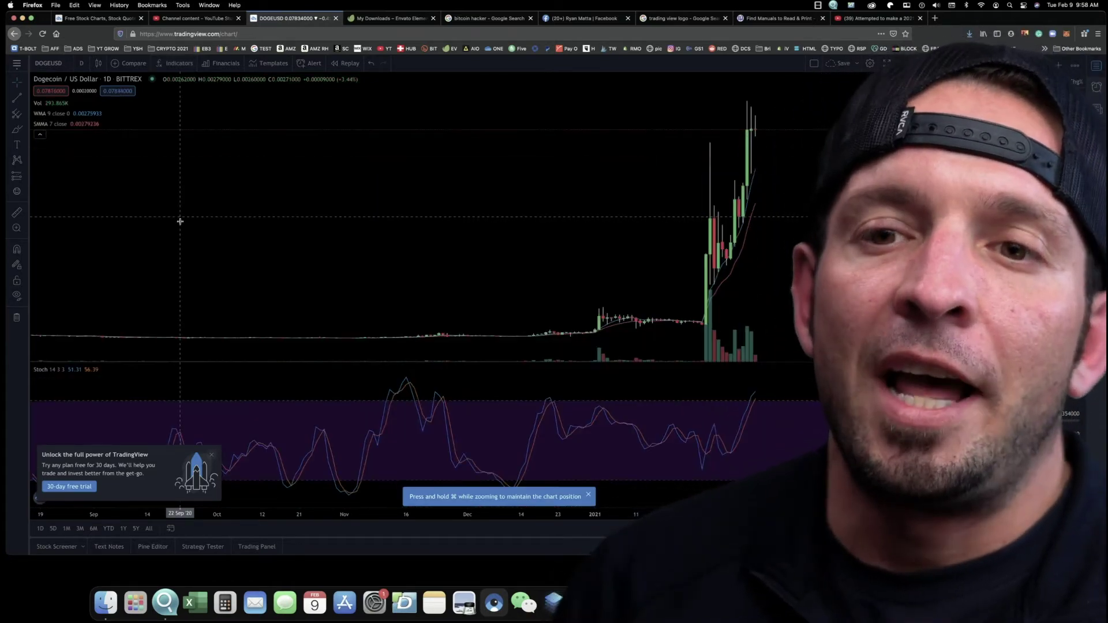